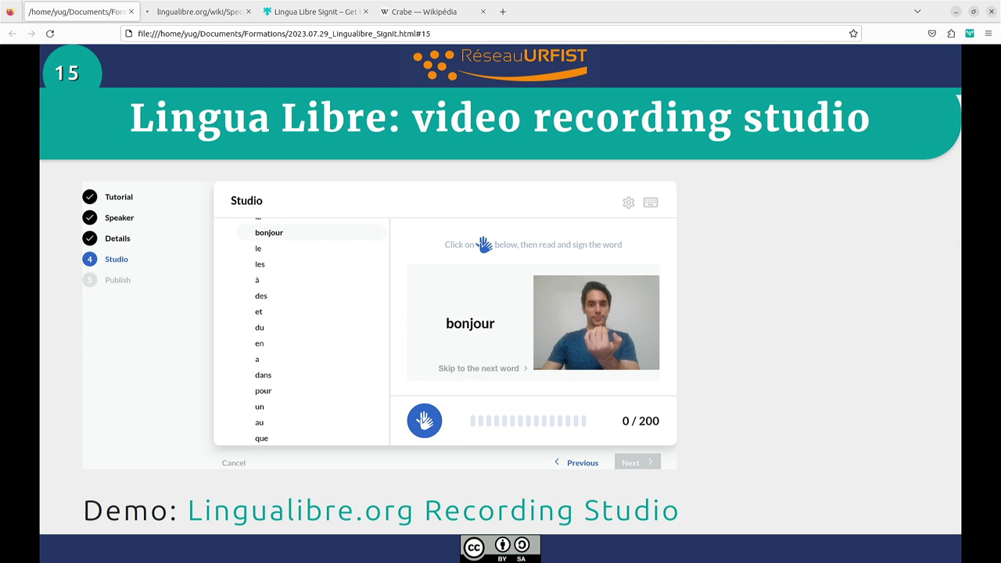
- Switch to the Lingua Libre Record Wizard, allow microphone access, and continue past the microphone check without running the test
{"action": "left_click", "coordinate": [219, 15]}
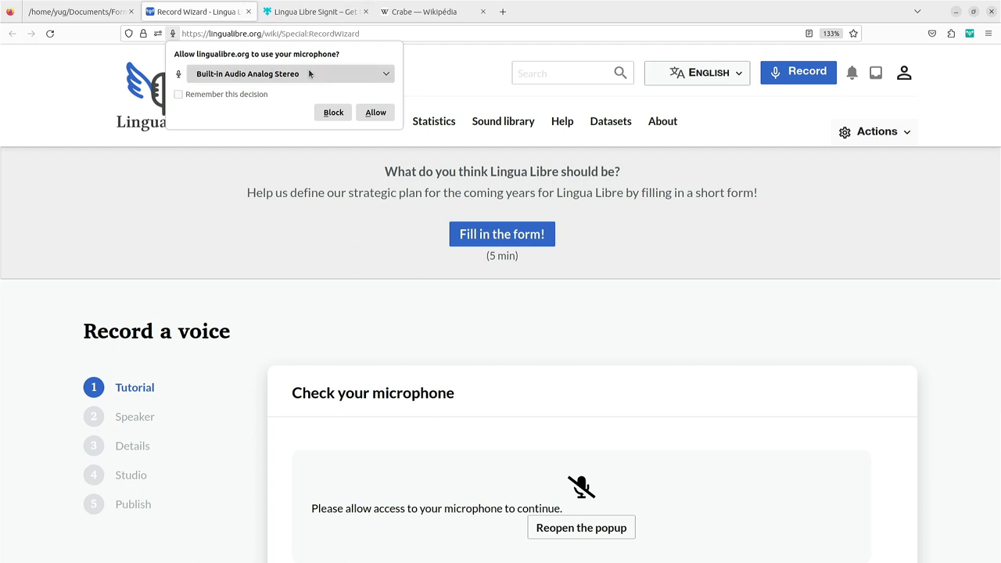
{"action": "left_click", "coordinate": [376, 113]}
{"action": "scroll", "coordinate": [763, 228], "scroll_direction": "down", "scroll_amount": 5}
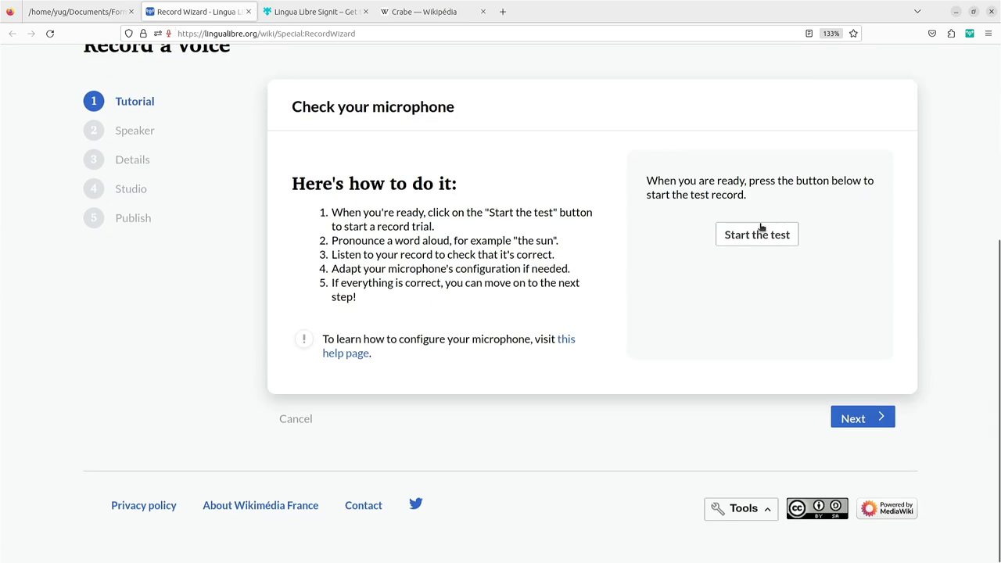
{"action": "left_click", "coordinate": [858, 416]}
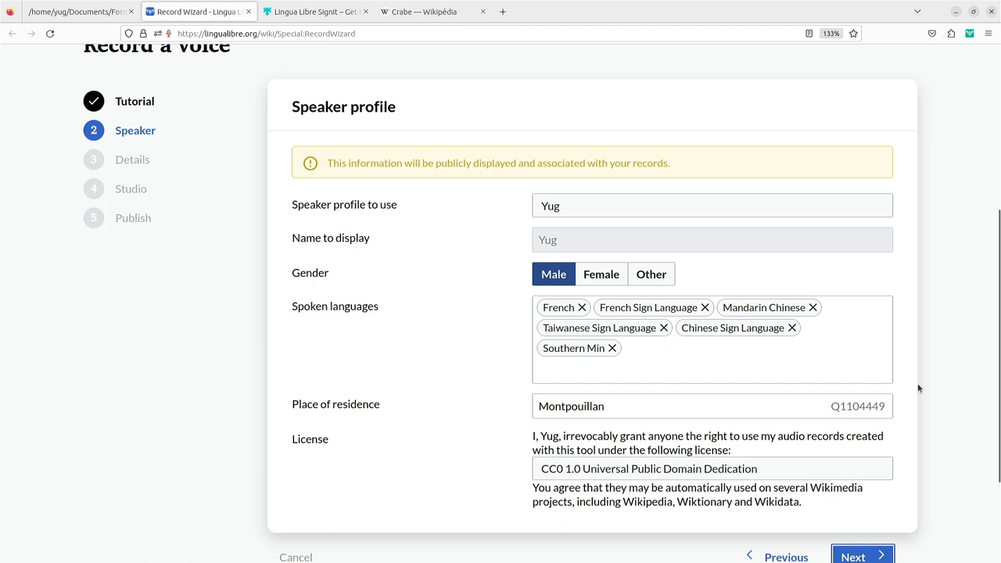
{"action": "left_click", "coordinate": [647, 359]}
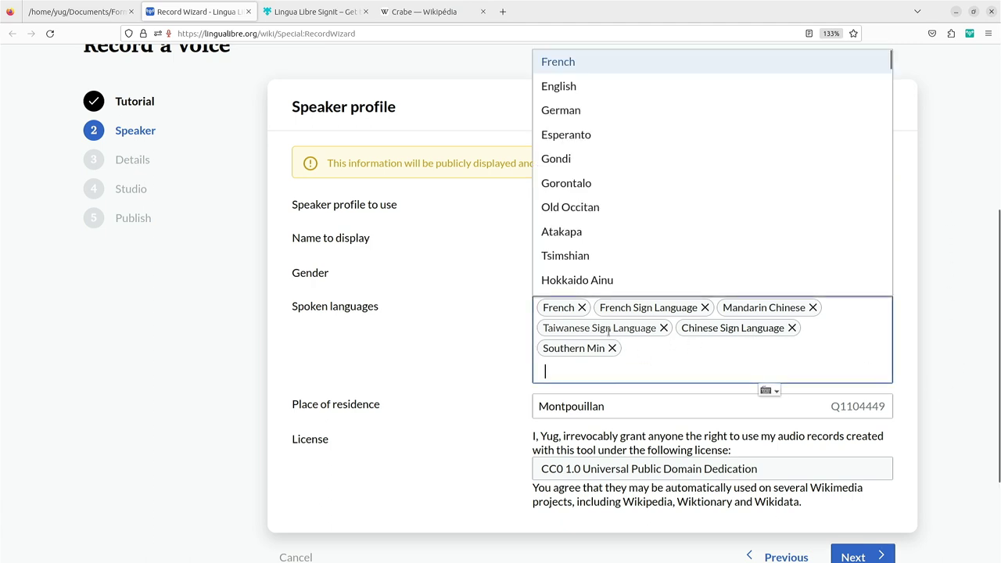
{"action": "key", "text": "Up"}
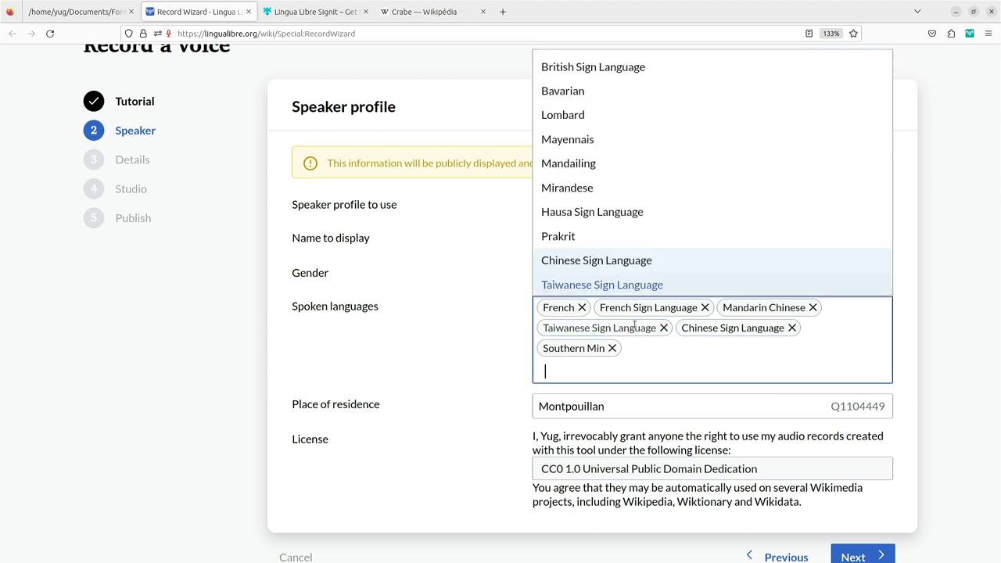
{"action": "left_click", "coordinate": [694, 360]}
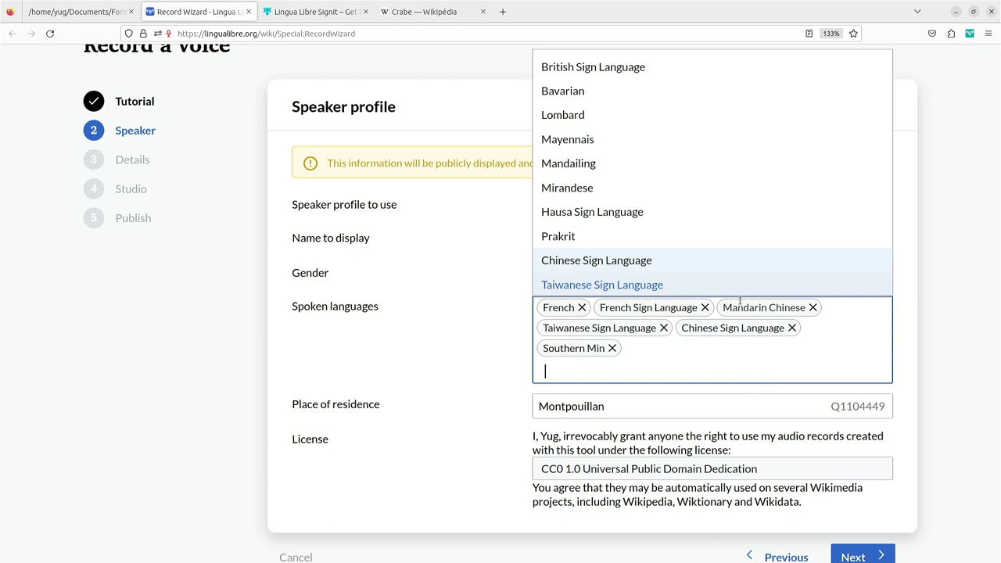
{"action": "left_click", "coordinate": [674, 365]}
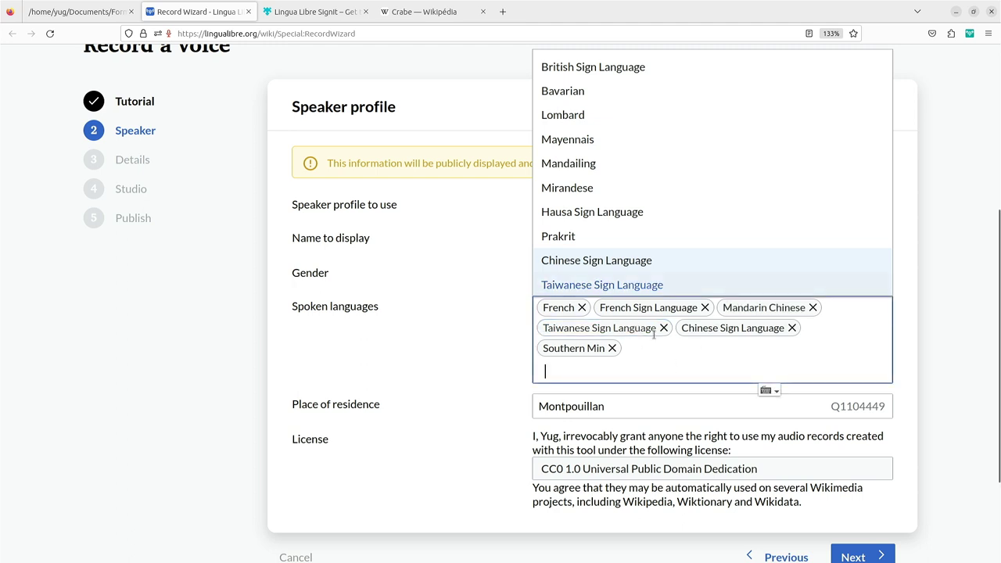
{"action": "key", "text": "Tab"}
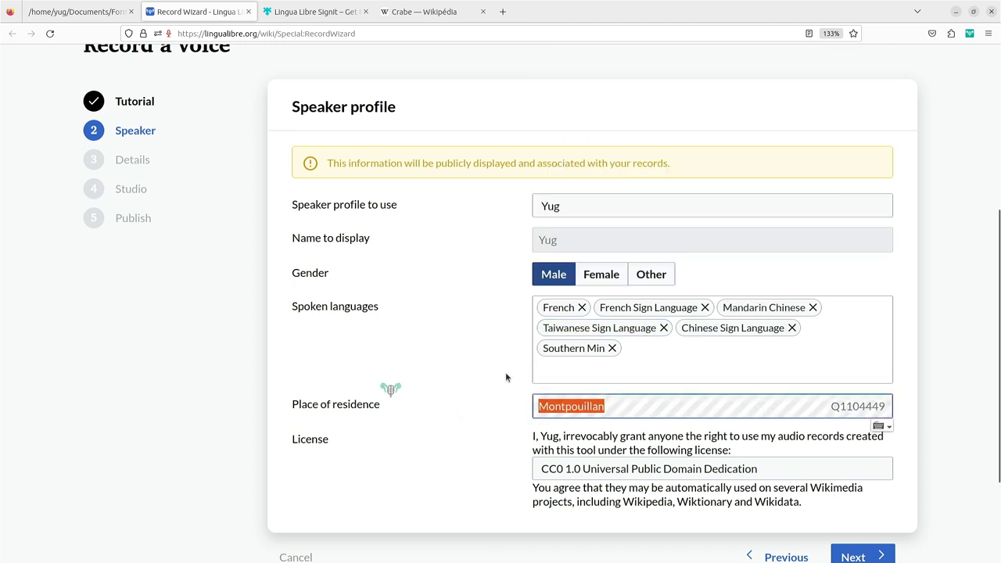
{"action": "key", "text": "Tab"}
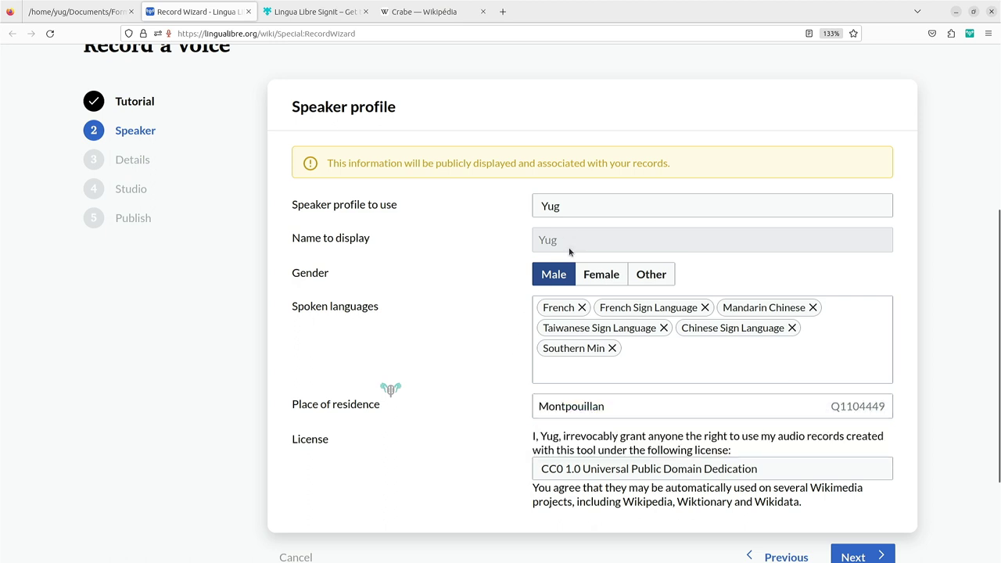
- Create a new speaker profile, enter the speaker's display name, and set the gender to Female
{"action": "left_click", "coordinate": [561, 207]}
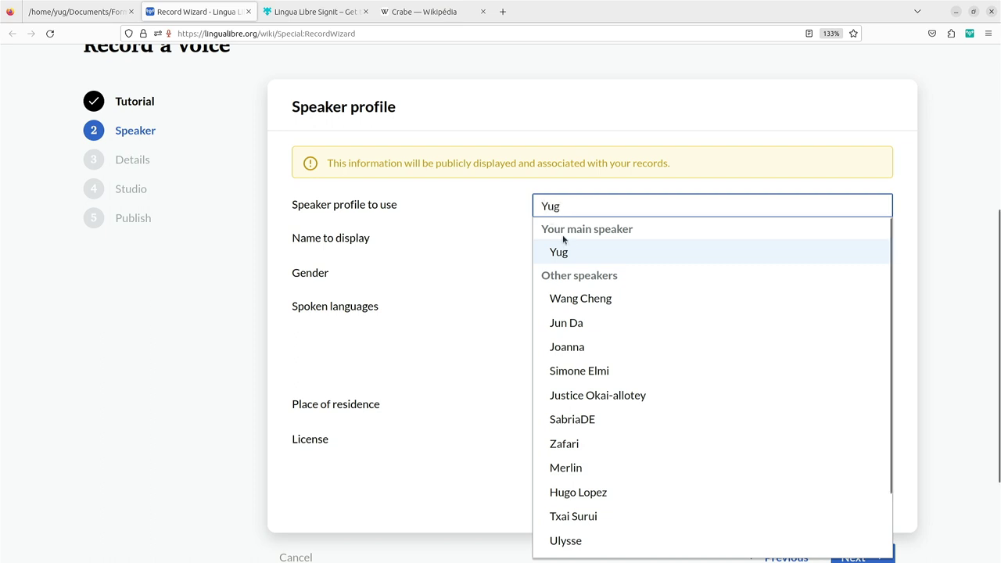
{"action": "scroll", "coordinate": [740, 367], "scroll_direction": "down", "scroll_amount": 2}
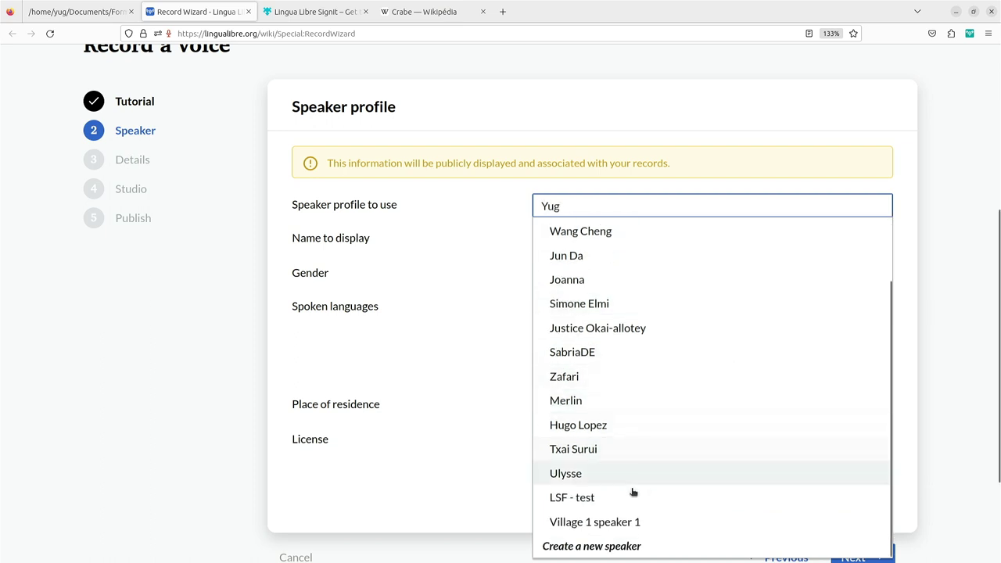
{"action": "left_click", "coordinate": [622, 547]}
{"action": "left_click", "coordinate": [597, 246]}
{"action": "type", "text": "Alicia"}
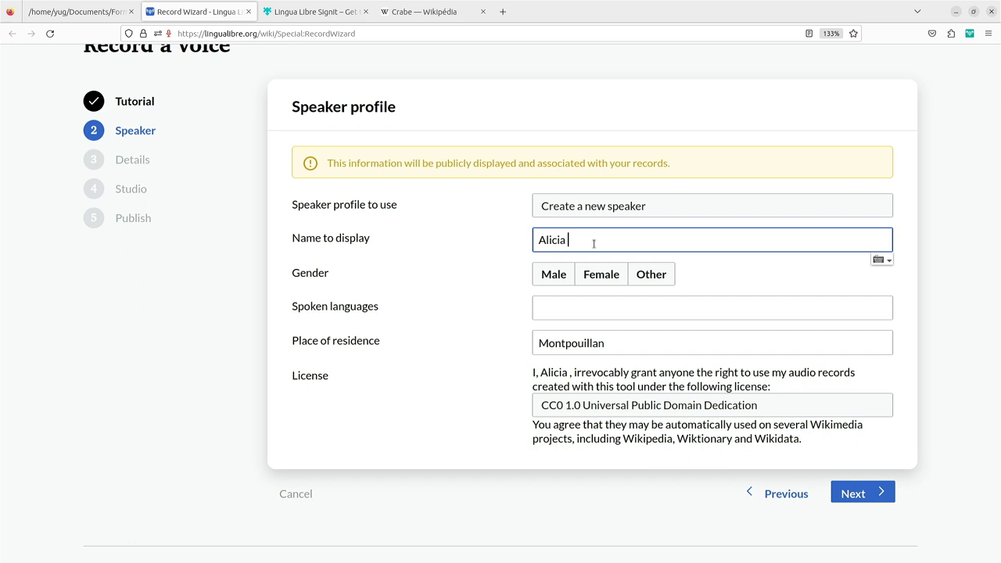
{"action": "type", "text": " tw"}
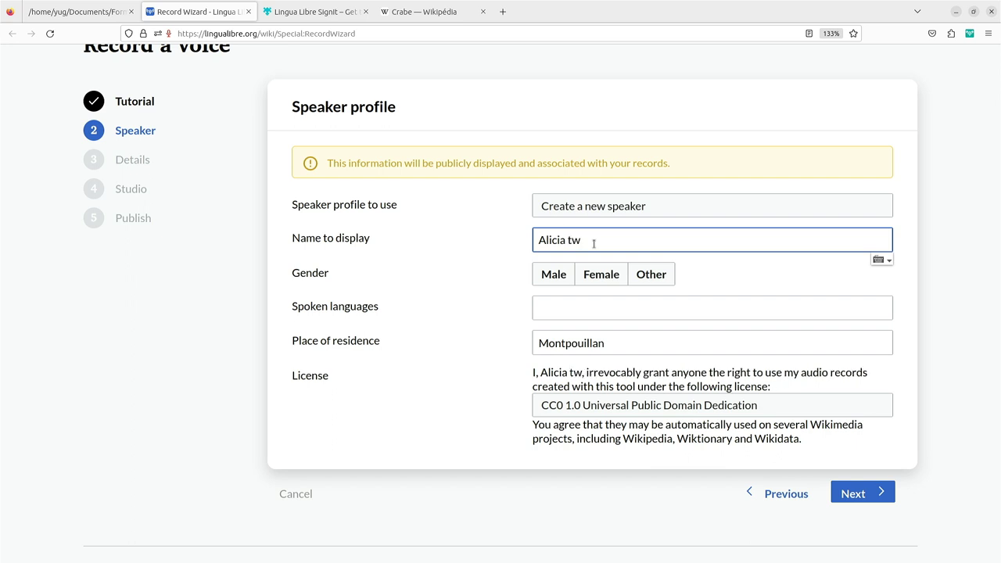
{"action": "left_click", "coordinate": [599, 275]}
- Add Taiwanese Sign Language as a spoken language with average level and Taipei, the capital city of Taiwan, as learning place
{"action": "left_click", "coordinate": [579, 305]}
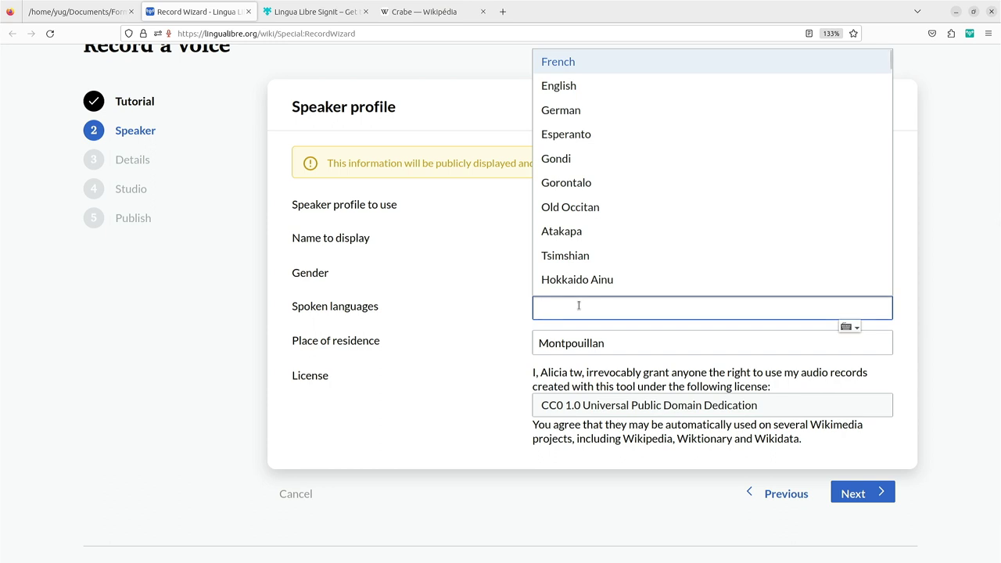
{"action": "type", "text": "Taiwan"}
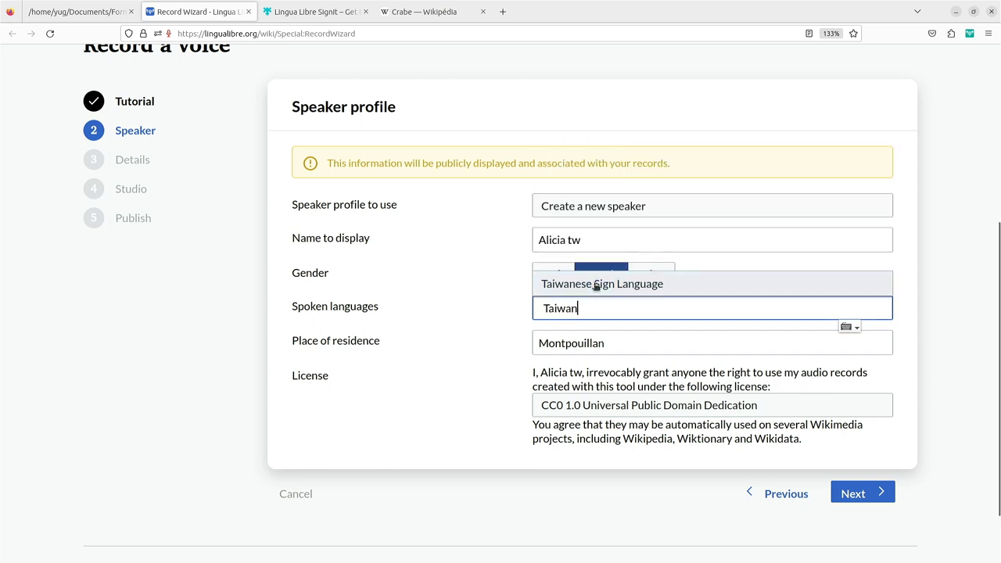
{"action": "left_click", "coordinate": [599, 285]}
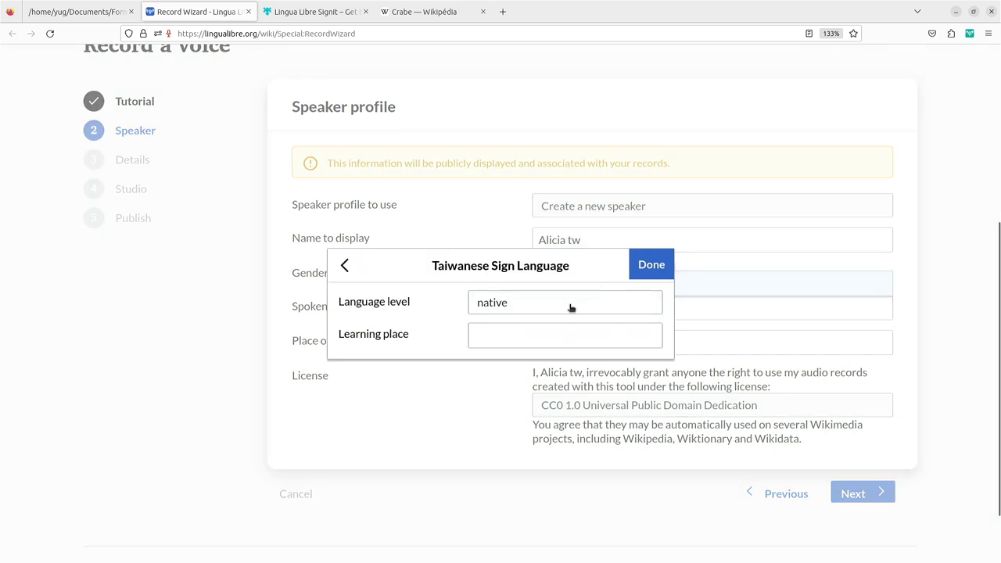
{"action": "left_click", "coordinate": [532, 311]}
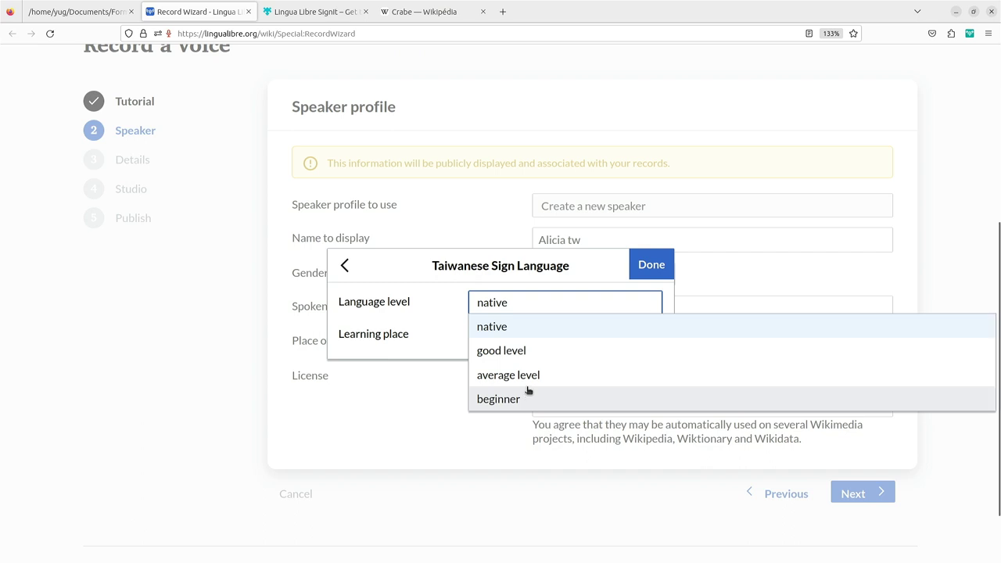
{"action": "left_click", "coordinate": [527, 381]}
{"action": "left_click", "coordinate": [556, 332]}
{"action": "type", "text": "Taip"}
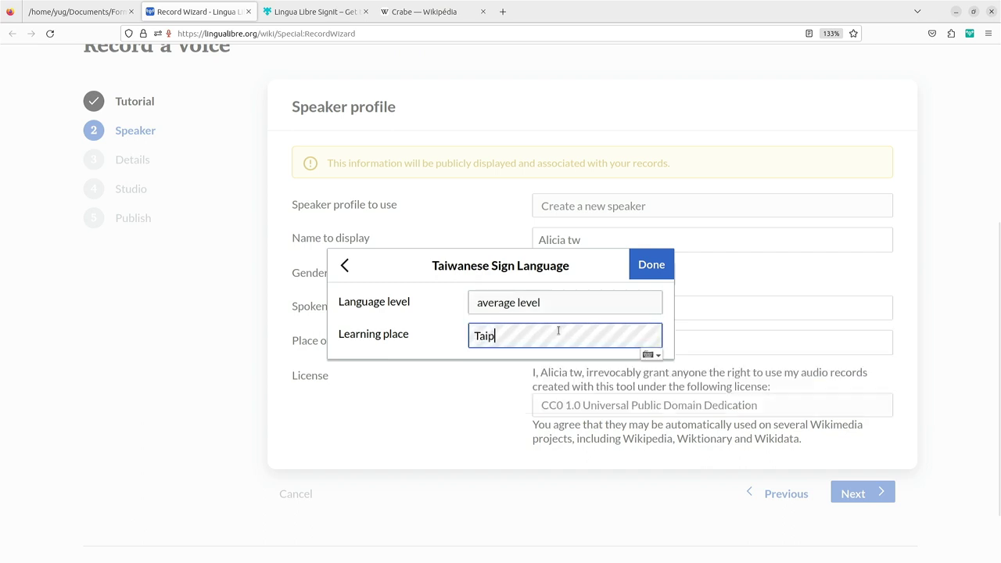
{"action": "type", "text": "ei"}
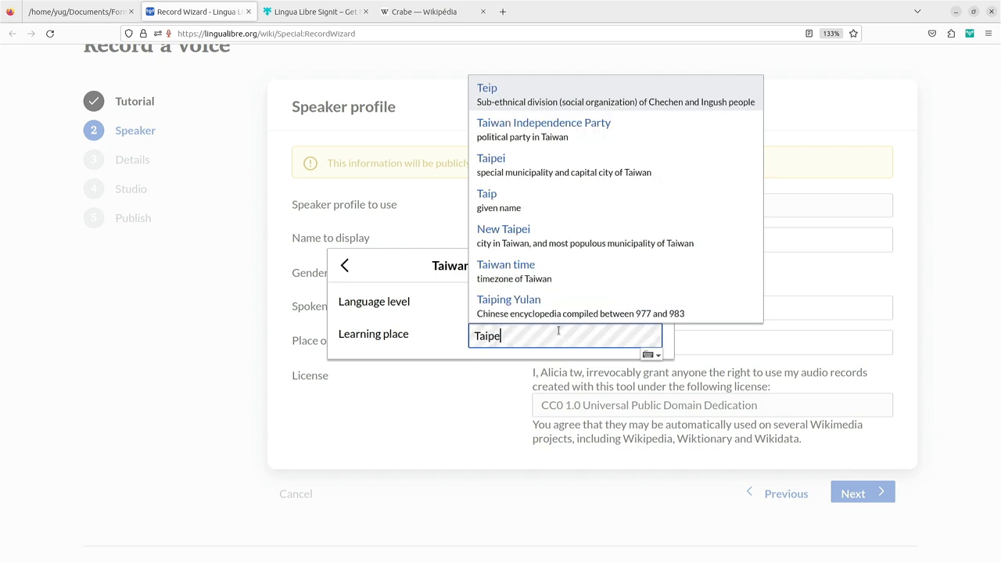
{"action": "left_click", "coordinate": [501, 101]}
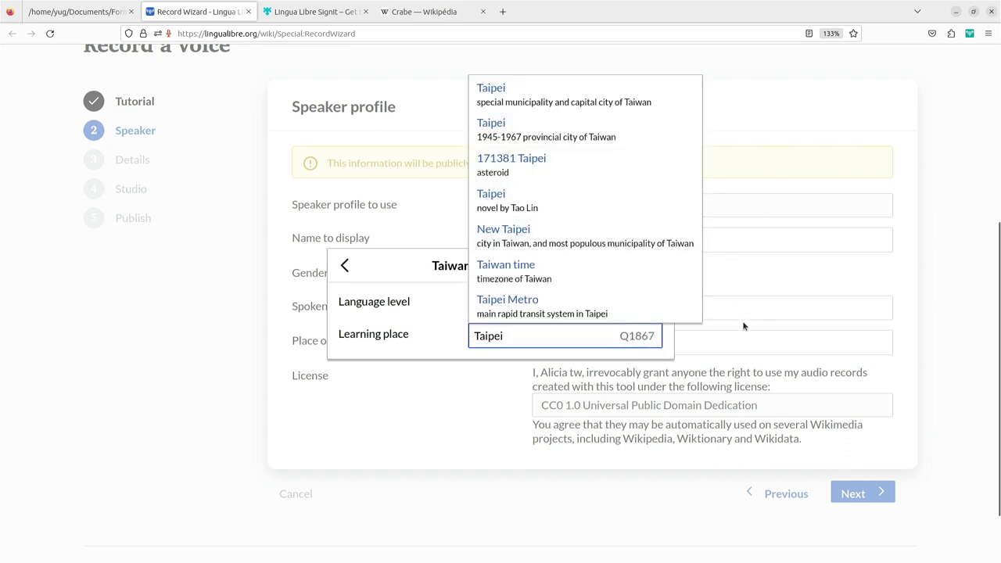
{"action": "left_click", "coordinate": [645, 366]}
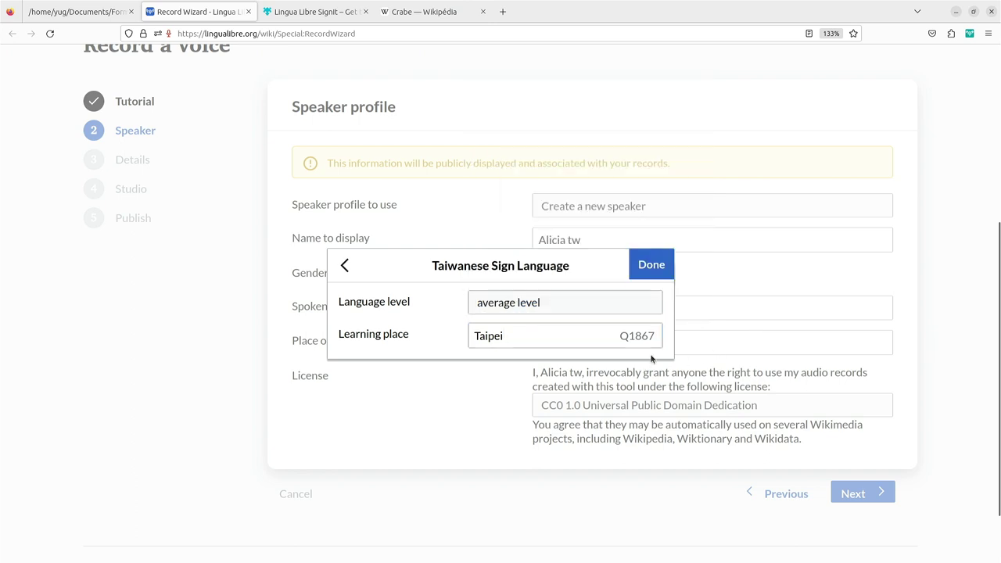
{"action": "left_click", "coordinate": [652, 265]}
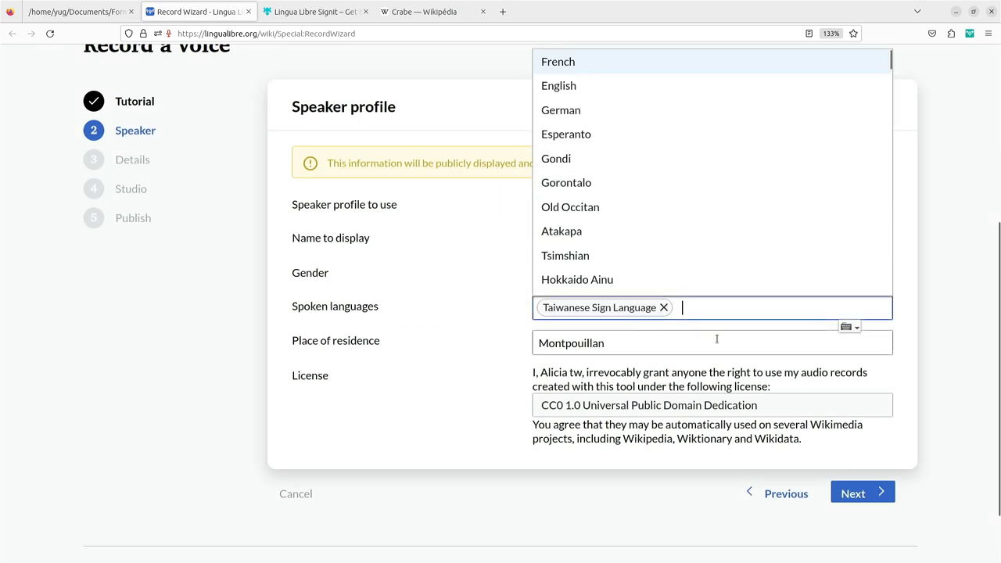
- Set the place of residence to Taipei, the capital city of Taiwan, and continue to the recording details
{"action": "left_click", "coordinate": [651, 341]}
{"action": "double_click", "coordinate": [651, 341]}
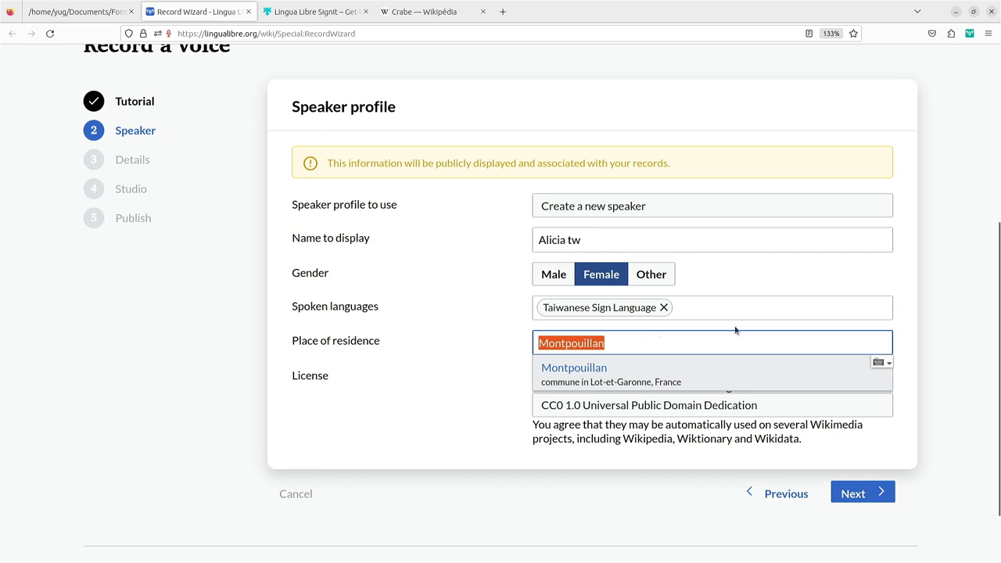
{"action": "left_click", "coordinate": [882, 444]}
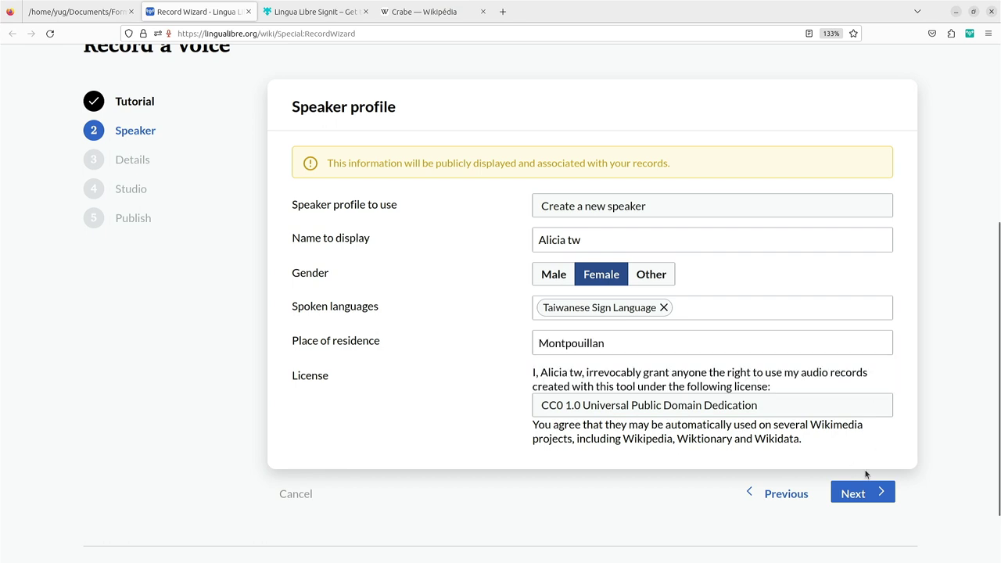
{"action": "left_click", "coordinate": [652, 347]}
{"action": "double_click", "coordinate": [651, 347]}
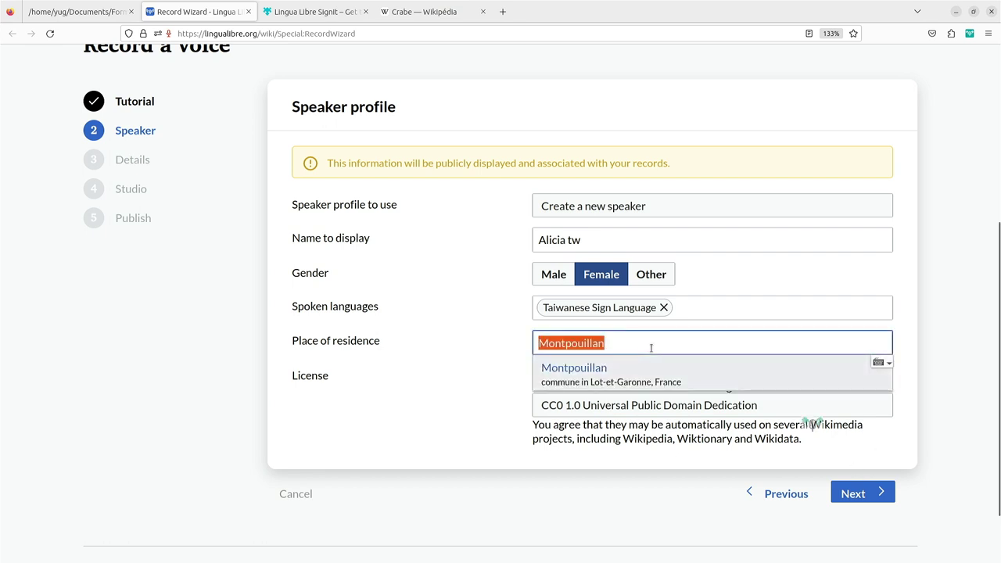
{"action": "type", "text": "Taibe"}
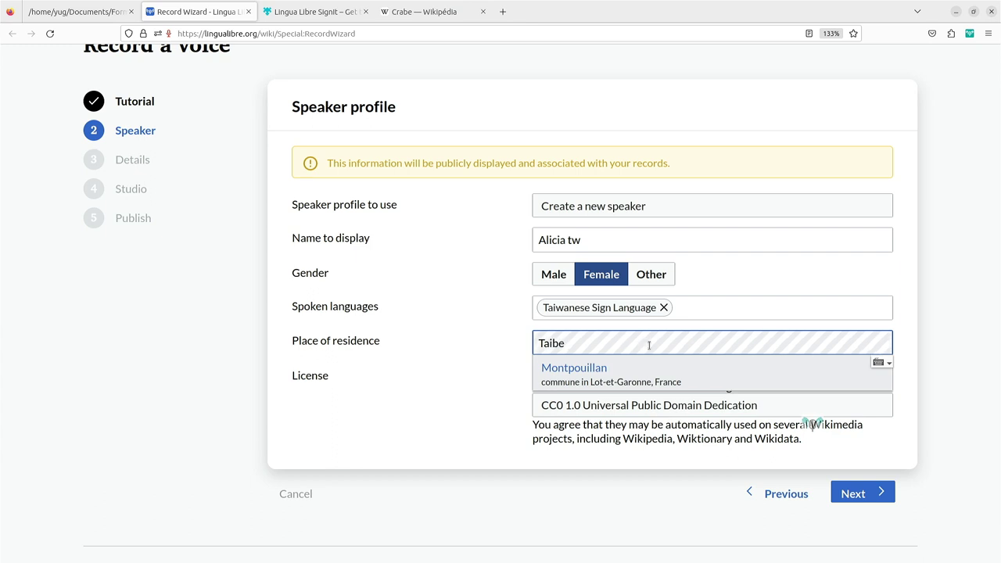
{"action": "type", "text": "i"}
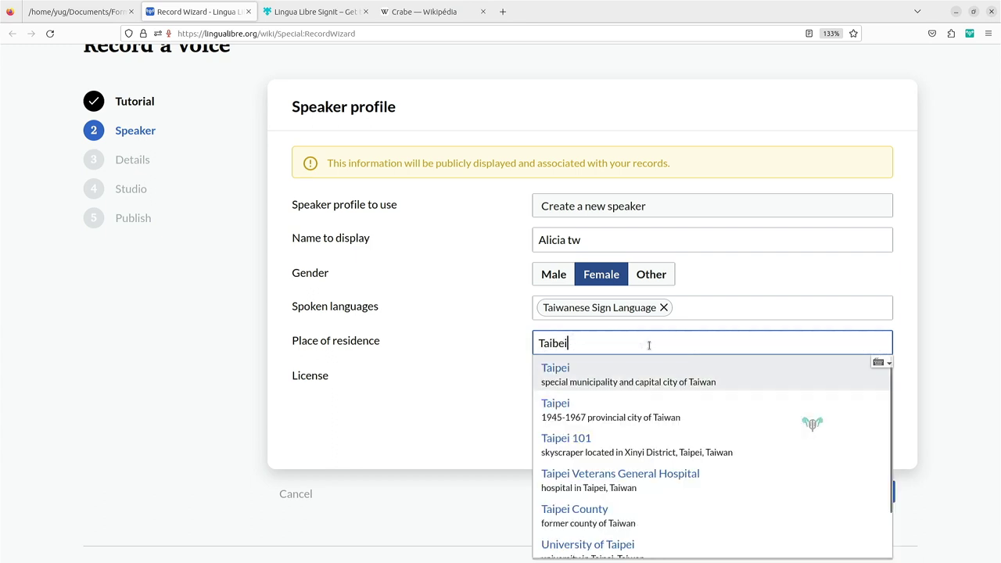
{"action": "left_click", "coordinate": [646, 370]}
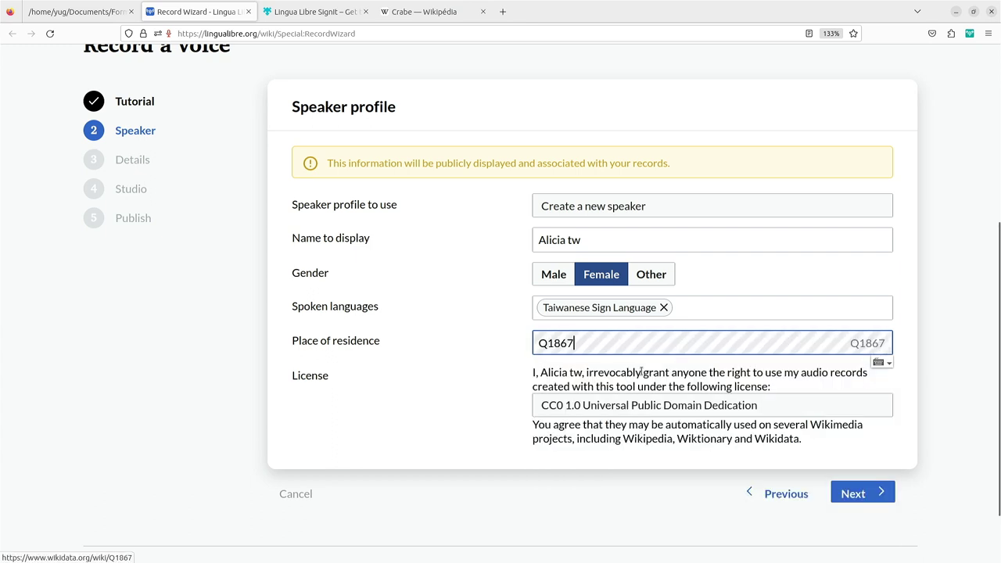
{"action": "left_click", "coordinate": [863, 489]}
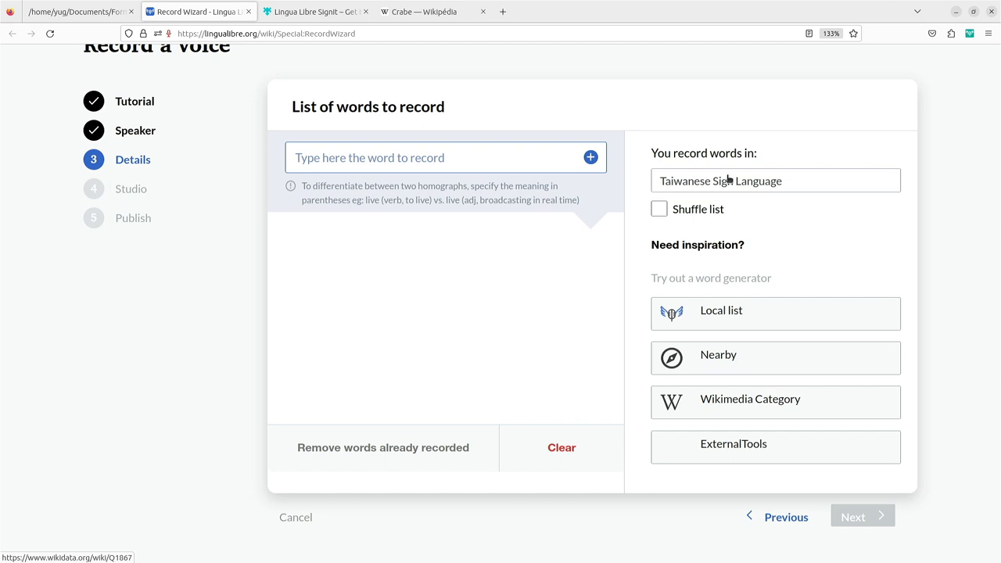
- Fill the list of words to record from the local list Cmn/HSK 2012 : level 1, excluding already recorded words
{"action": "left_click", "coordinate": [723, 308]}
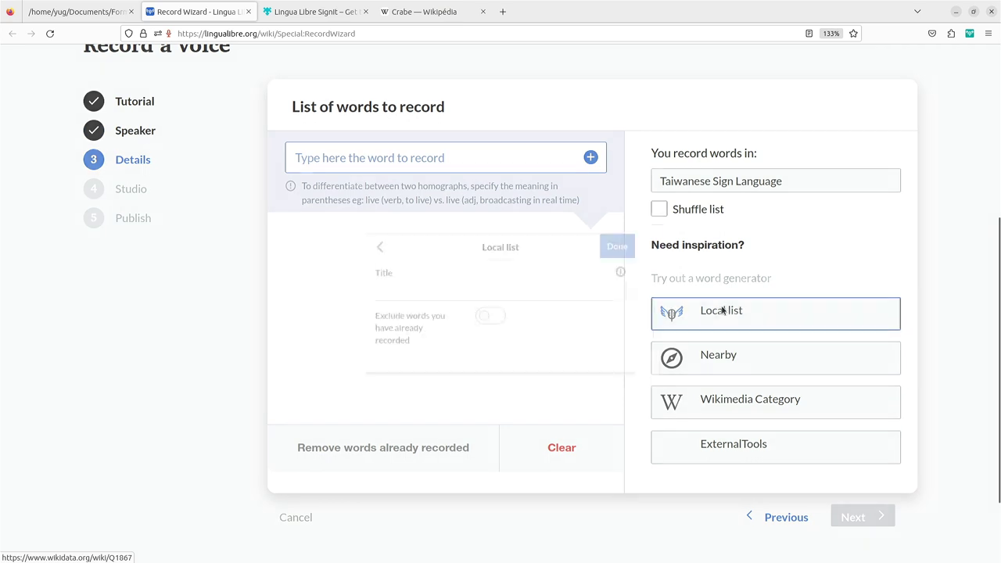
{"action": "triple_click", "coordinate": [411, 290]}
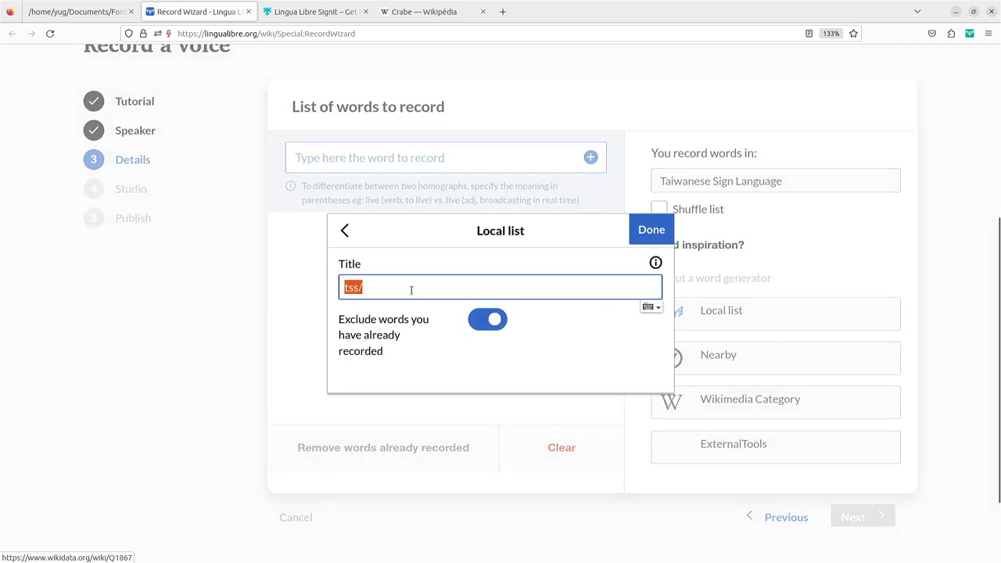
{"action": "key", "text": "BackSpace"}
{"action": "type", "text": "cmn"}
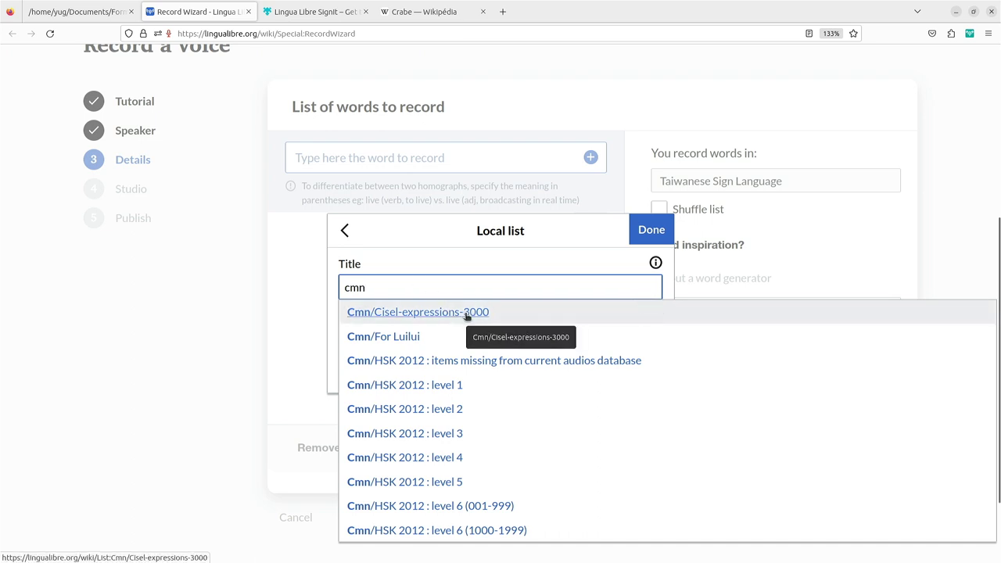
{"action": "left_click", "coordinate": [457, 384]}
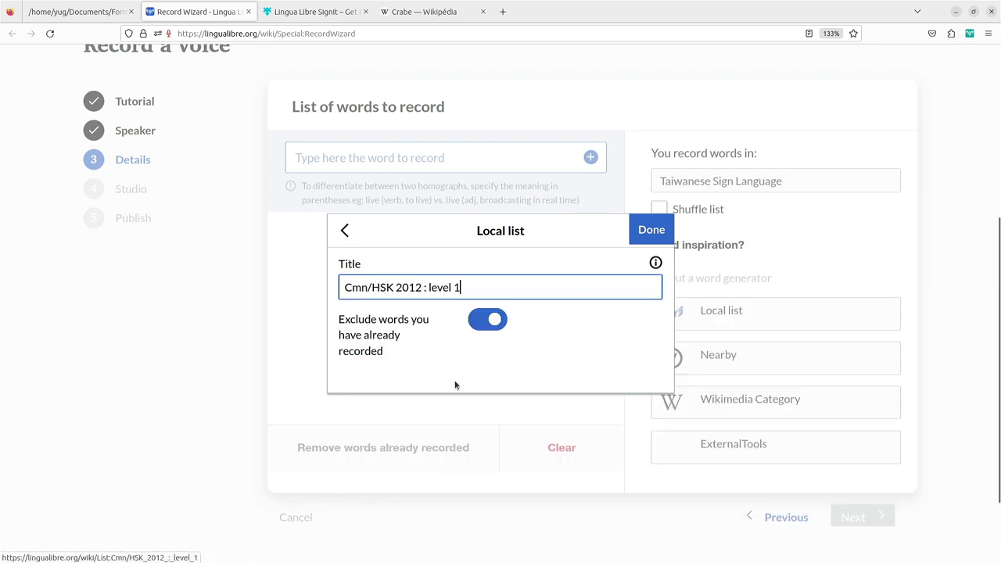
{"action": "left_click", "coordinate": [648, 229]}
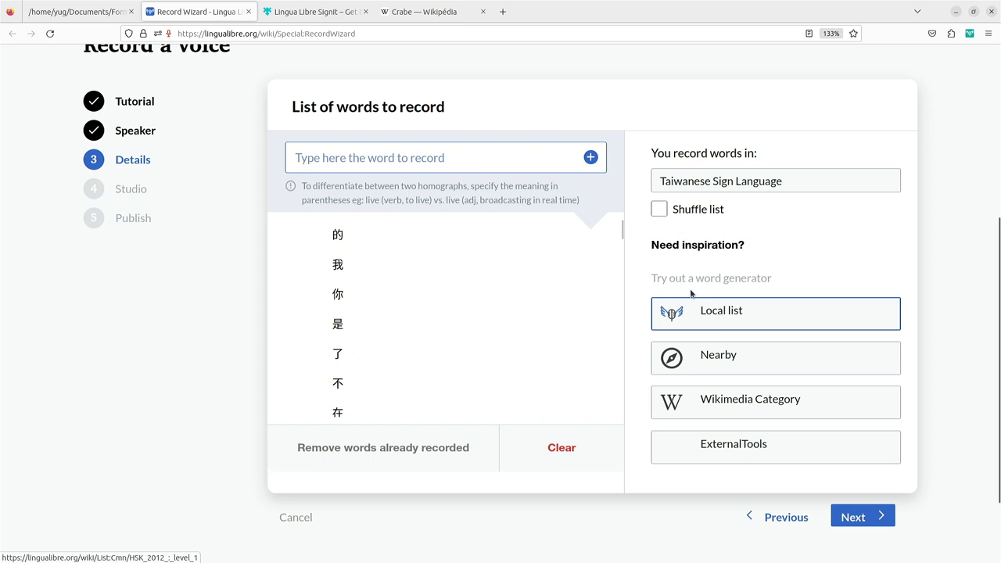
- Confirm the local list Cmn/HSK 2012 : level 1 again and continue to the studio with camera and microphone access allowed
{"action": "left_click", "coordinate": [791, 306]}
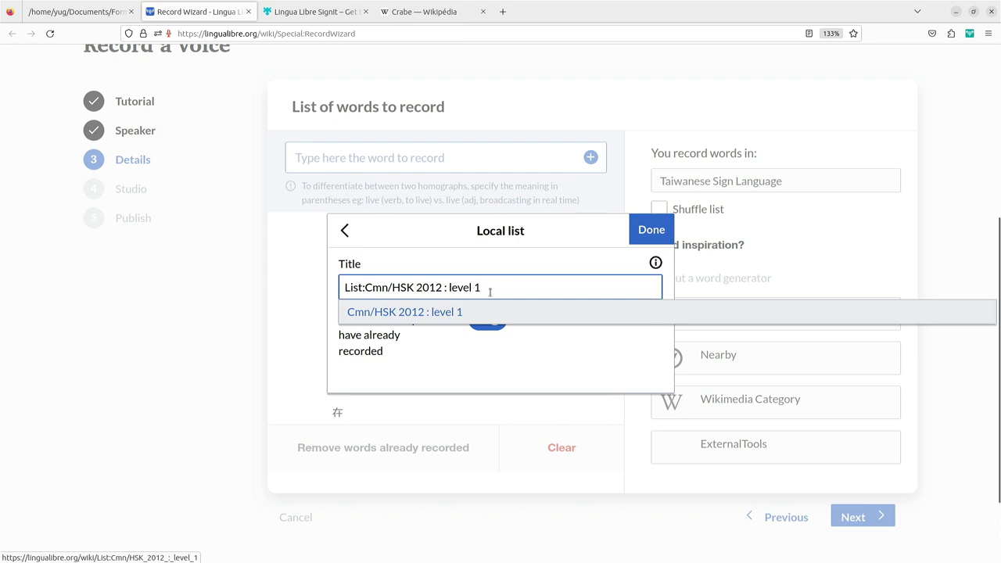
{"action": "left_click", "coordinate": [649, 223]}
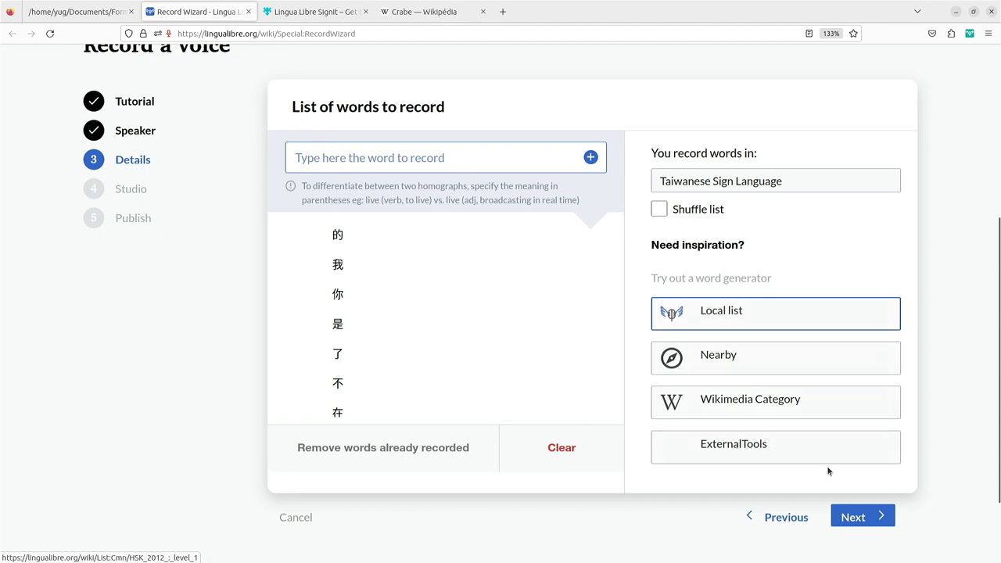
{"action": "left_click", "coordinate": [857, 516]}
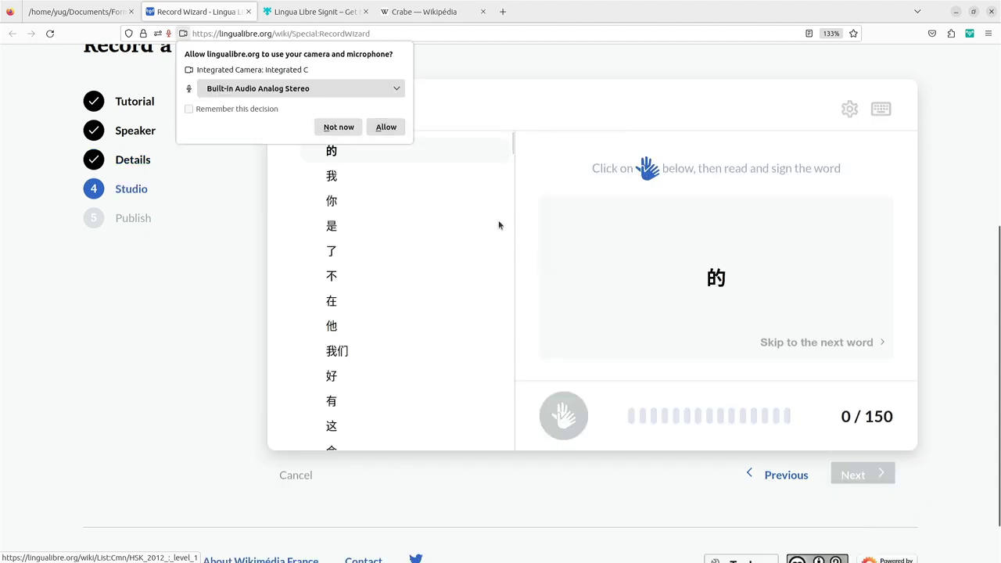
{"action": "left_click", "coordinate": [386, 127]}
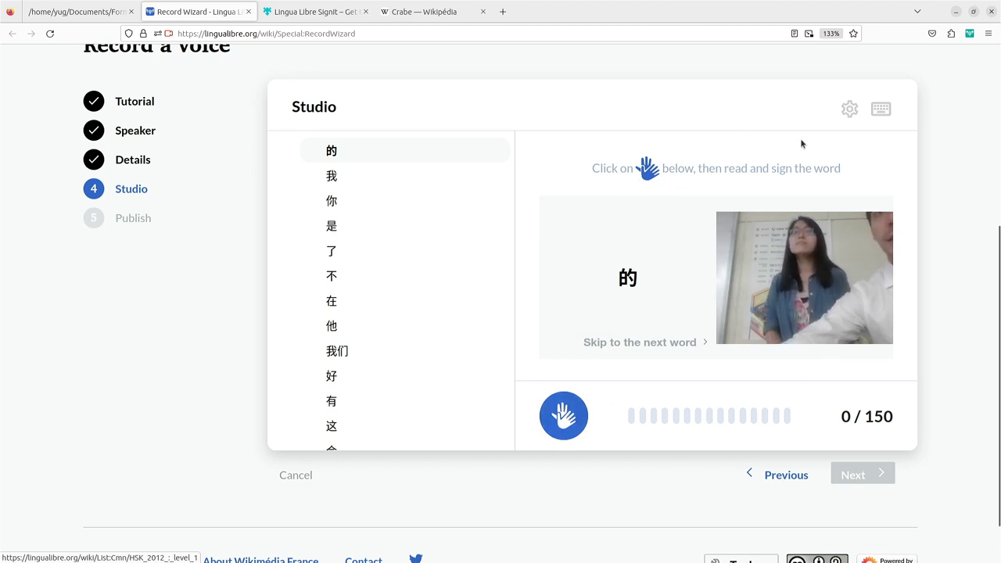
- Check the duration and delay options in the video settings and start recording signs from the word 我
{"action": "left_click", "coordinate": [850, 112]}
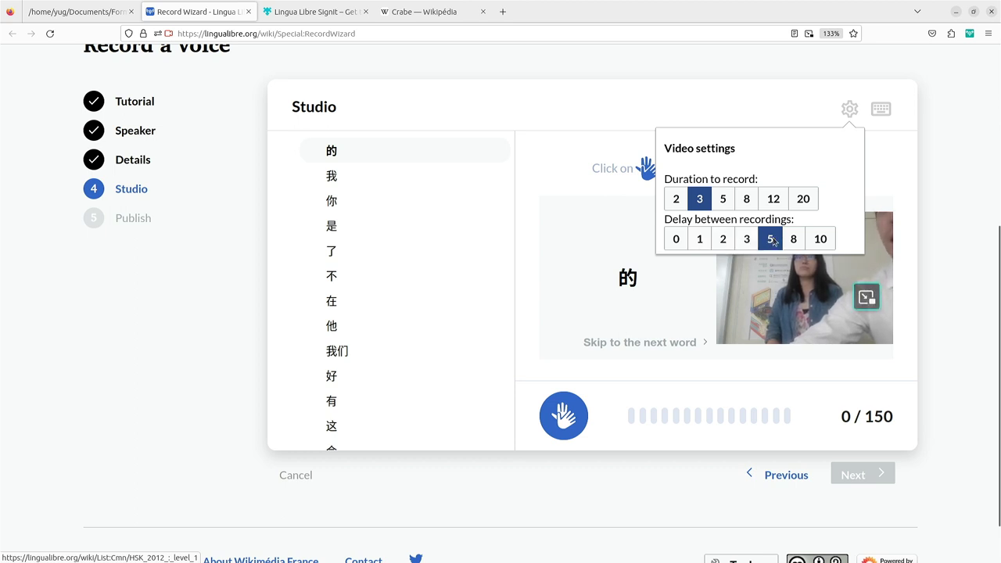
{"action": "left_click", "coordinate": [676, 386]}
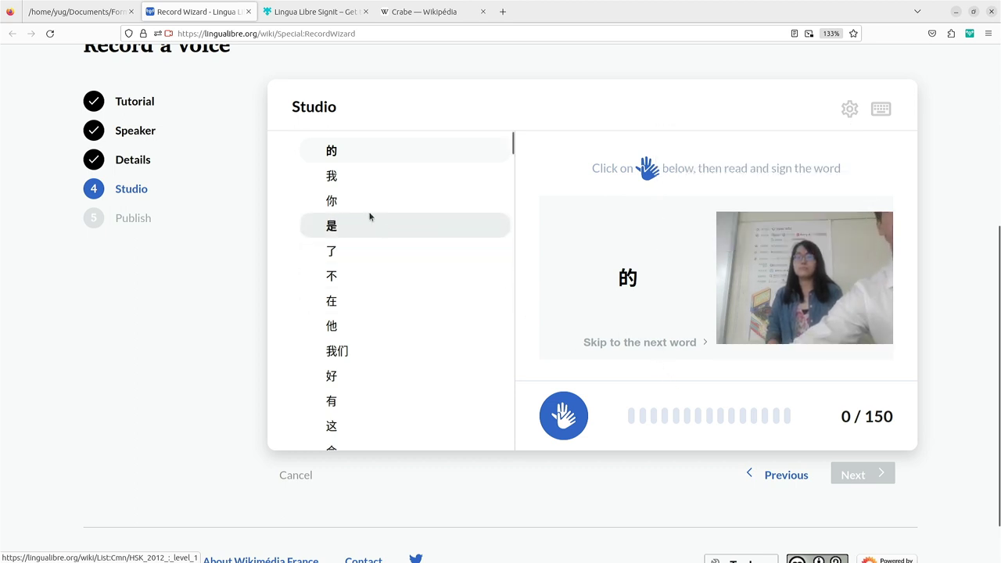
{"action": "left_click", "coordinate": [368, 174]}
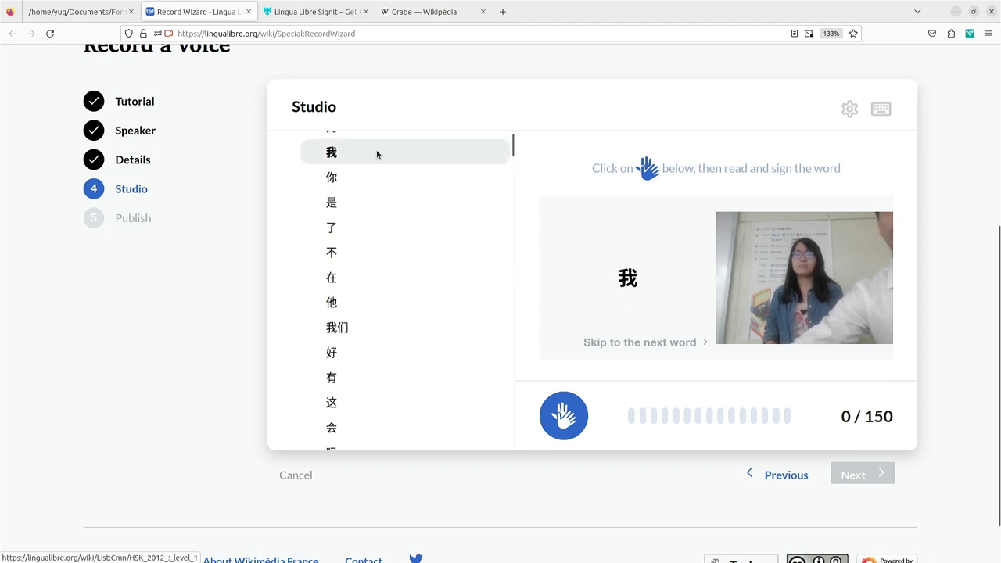
{"action": "left_click", "coordinate": [575, 415]}
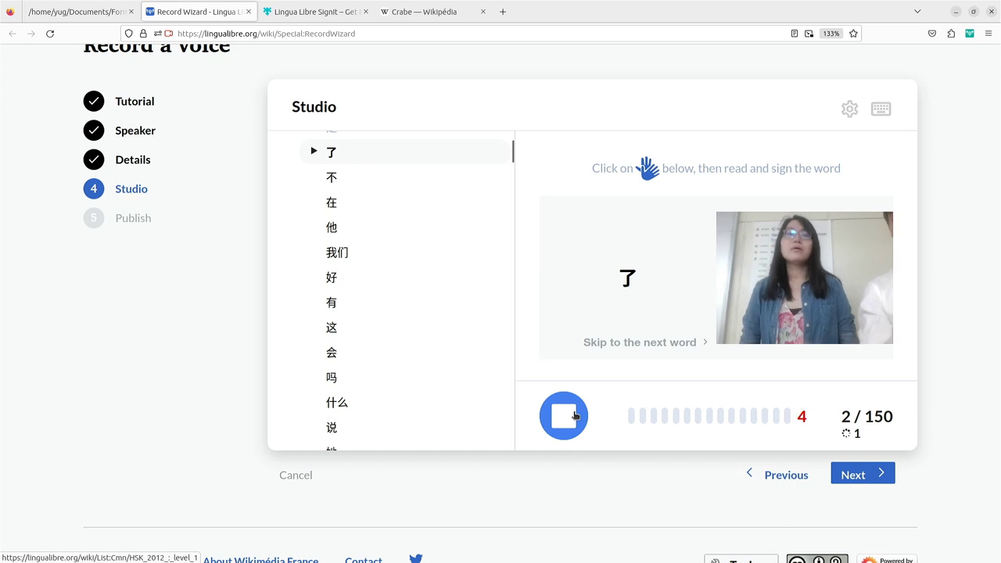
- Try to record the sign for 不 and stop the recording
{"action": "left_click", "coordinate": [575, 415]}
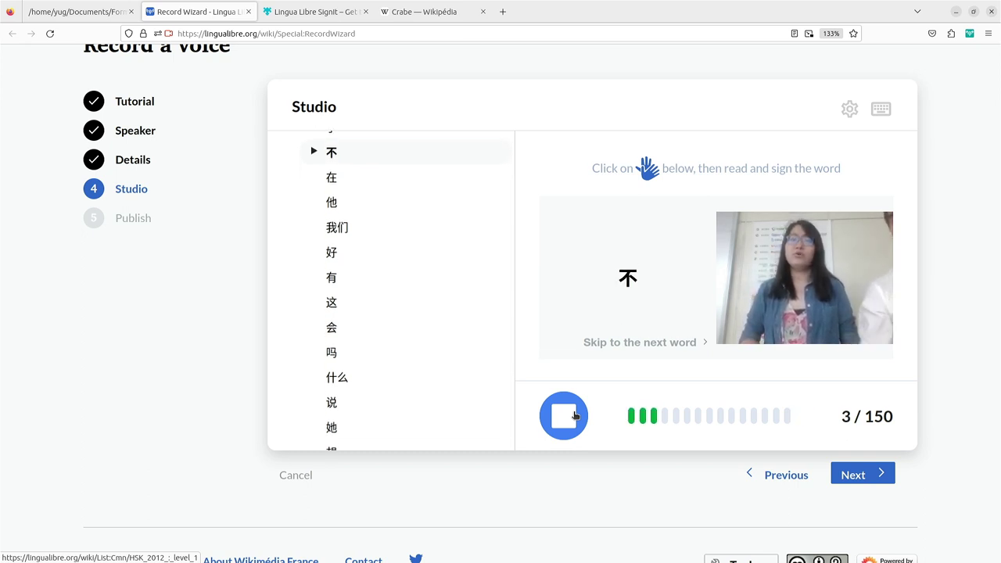
{"action": "left_click", "coordinate": [575, 415]}
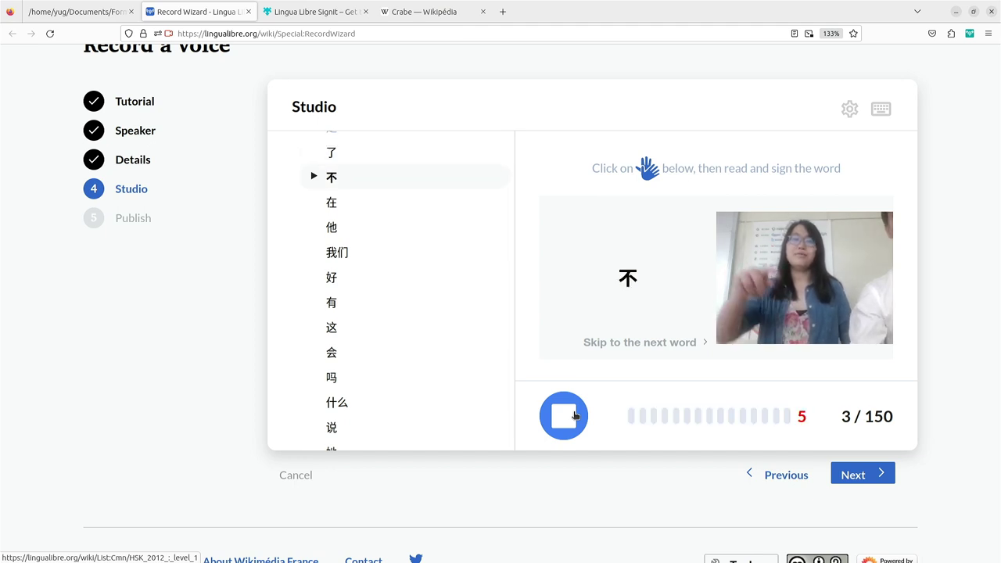
{"action": "left_click", "coordinate": [575, 415]}
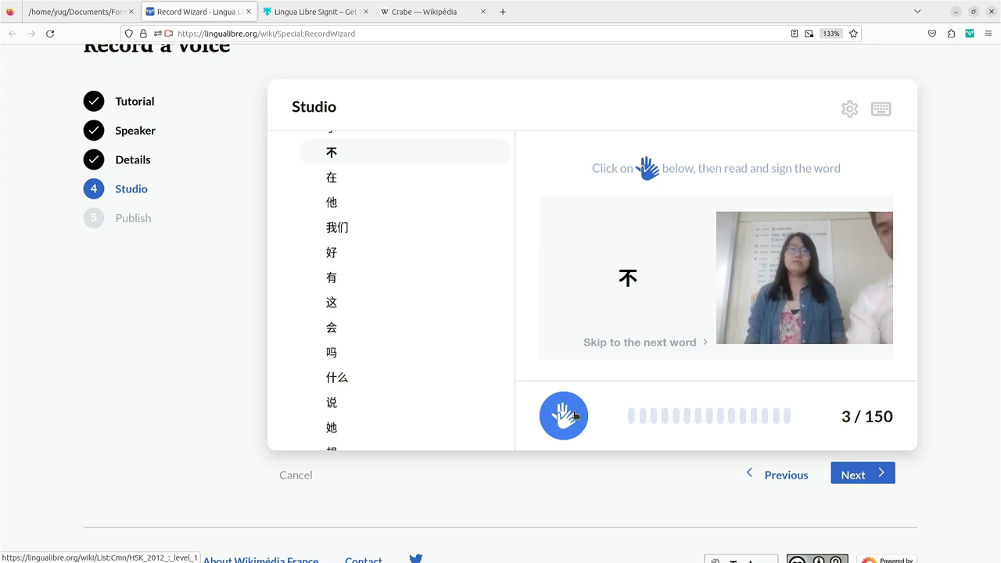
{"action": "left_click", "coordinate": [576, 417]}
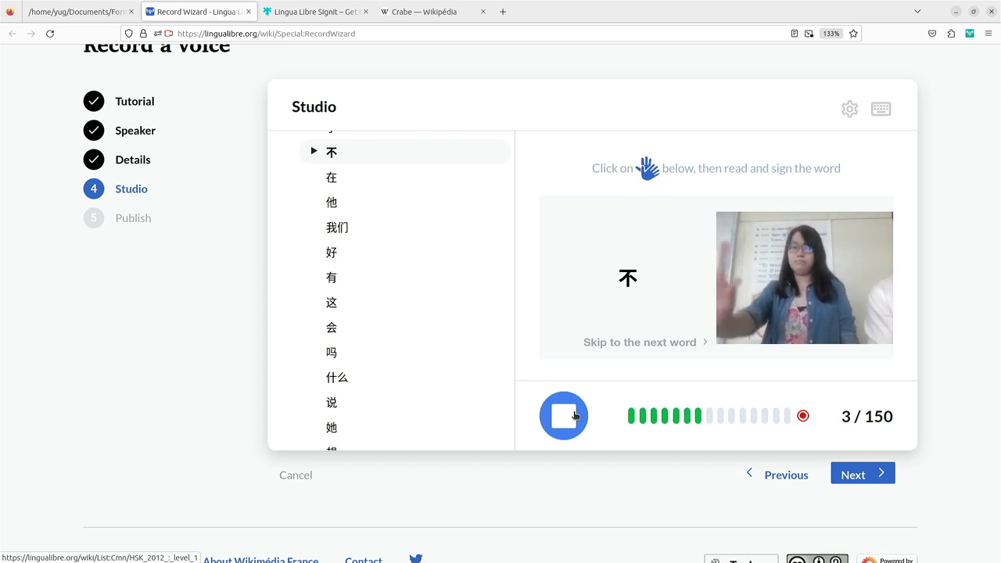
{"action": "left_click", "coordinate": [575, 415]}
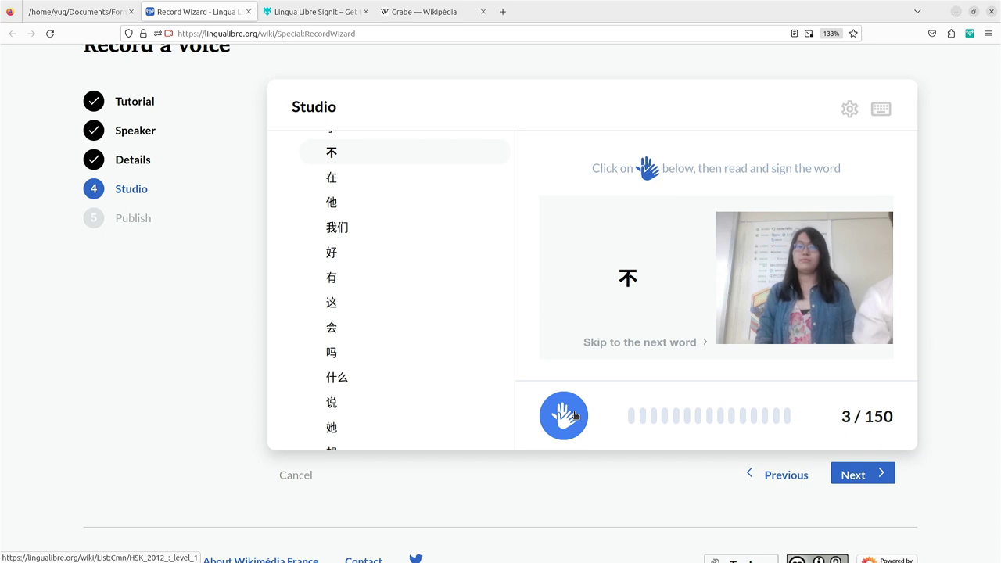
- End the recording session with words remaining and review the clips for 我, 你 and 是 before publication
{"action": "left_click", "coordinate": [877, 469]}
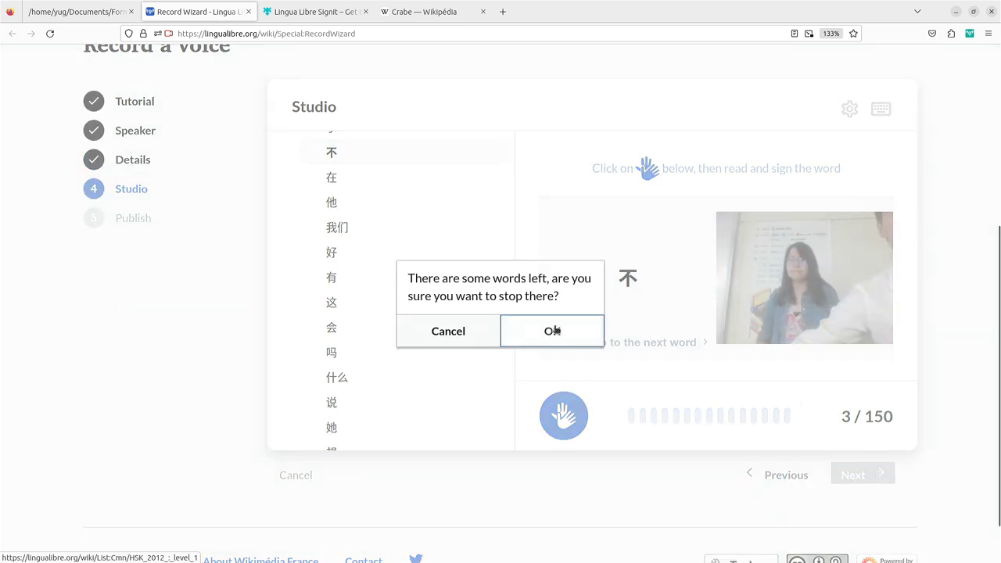
{"action": "left_click", "coordinate": [560, 333]}
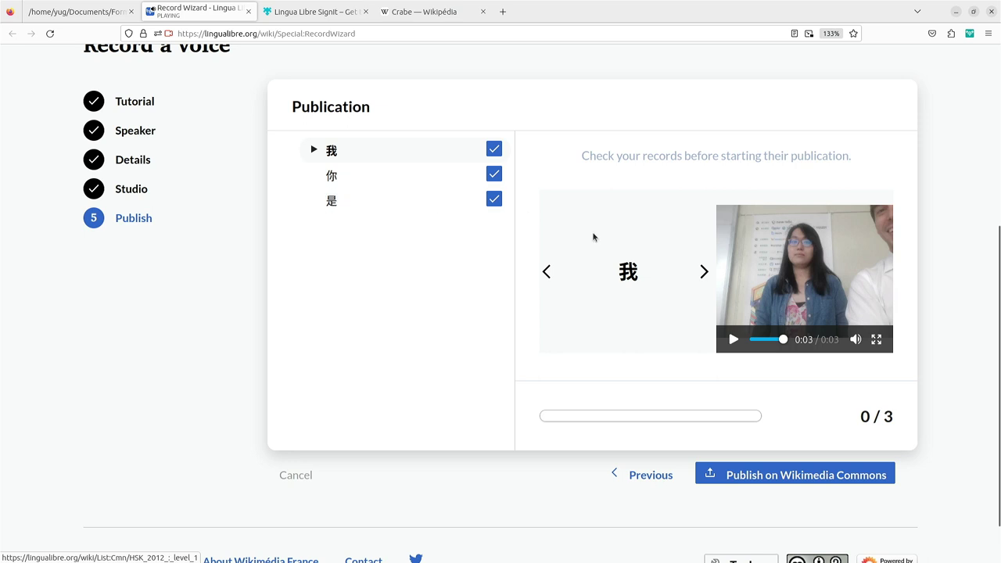
{"action": "left_click", "coordinate": [704, 272]}
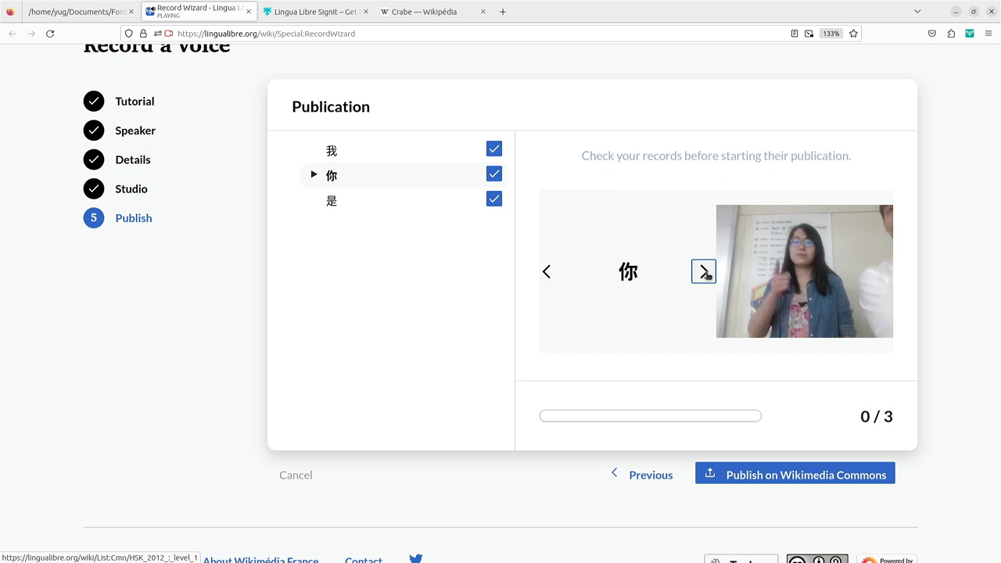
{"action": "left_click", "coordinate": [704, 272]}
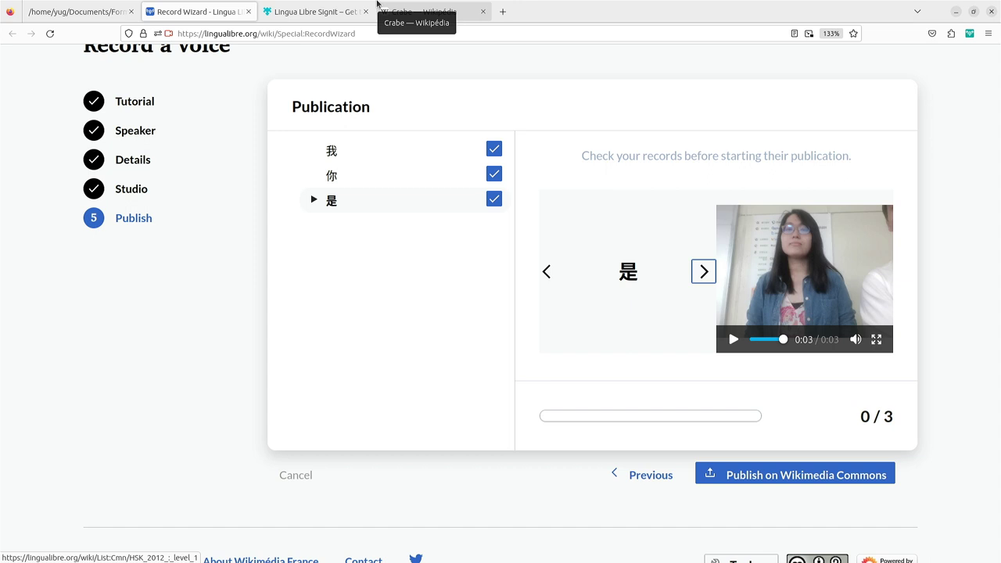
- Switch to the slide presentation and go to slide 16, Value-added asked by our users
{"action": "left_click", "coordinate": [55, 12]}
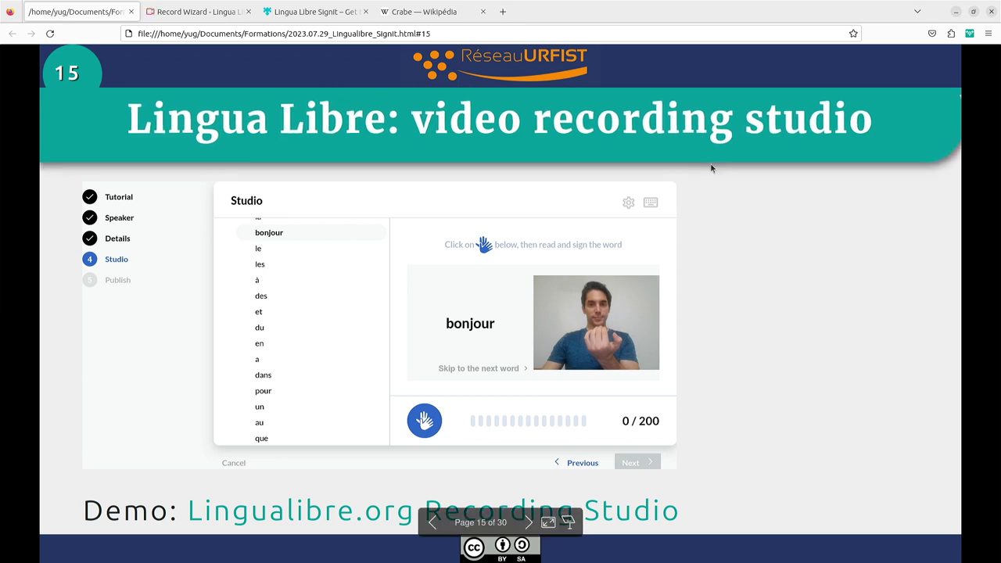
{"action": "key", "text": "Left"}
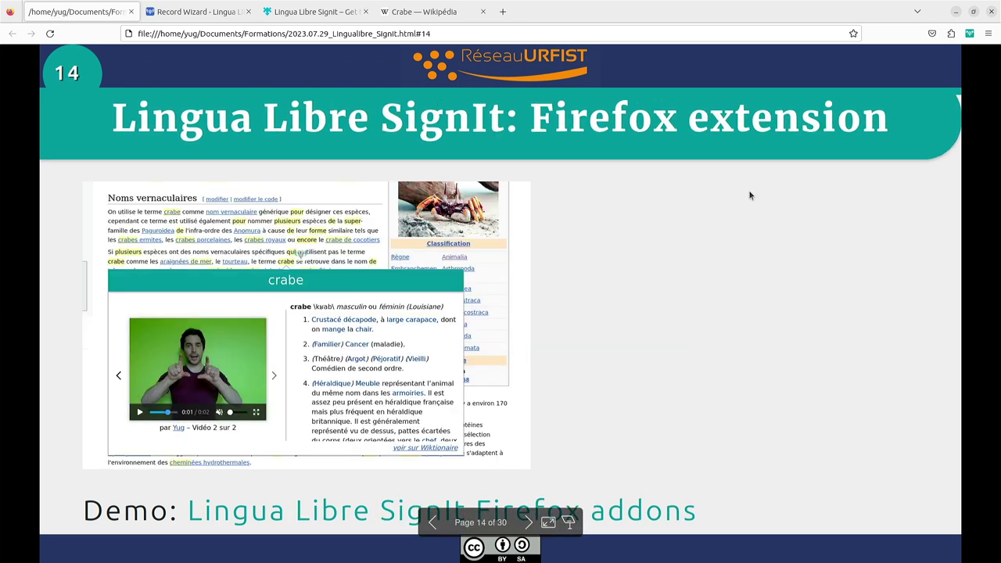
{"action": "key", "text": "Right"}
{"action": "key", "text": "Right"}
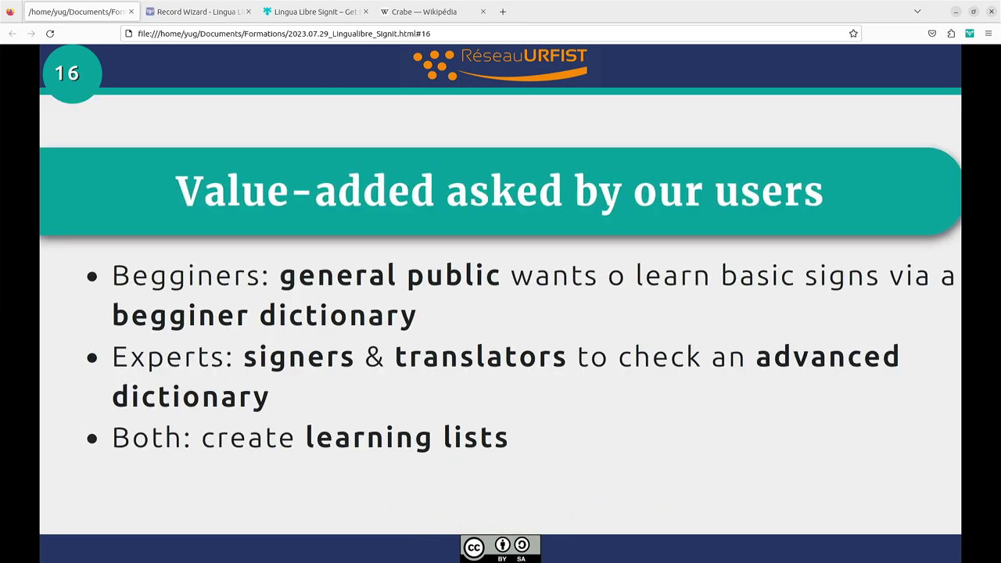